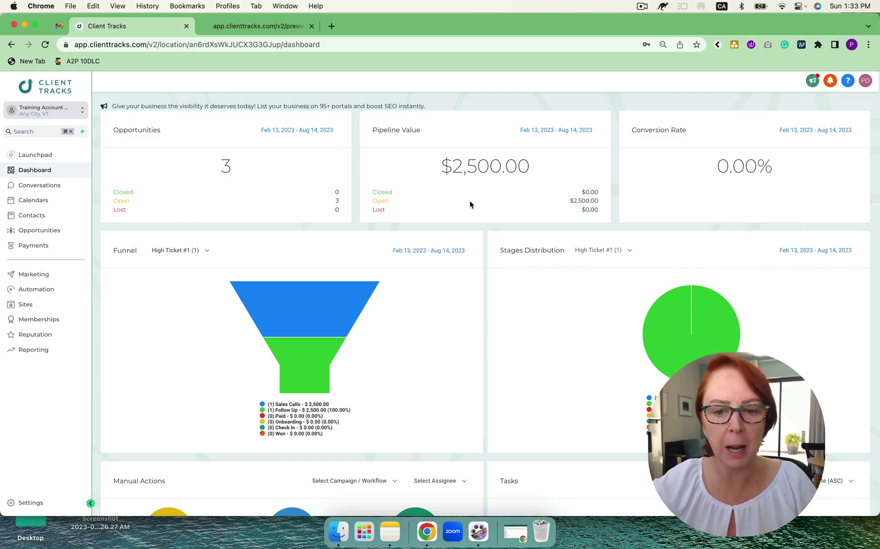
Scroll through the dashboard's opportunity totals and sales funnel, then go to Contacts.
mouse_move(351, 334)
scroll(319, 294, down, 5)
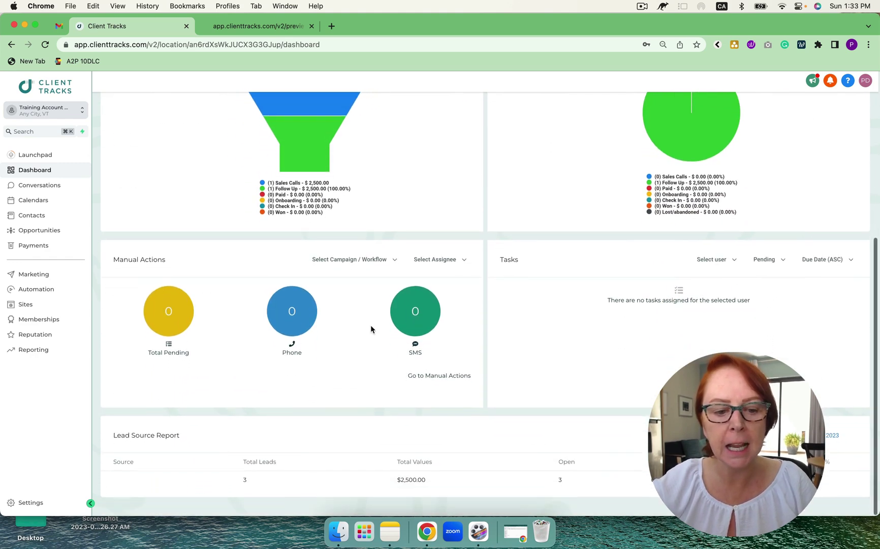
scroll(370, 325, up, 5)
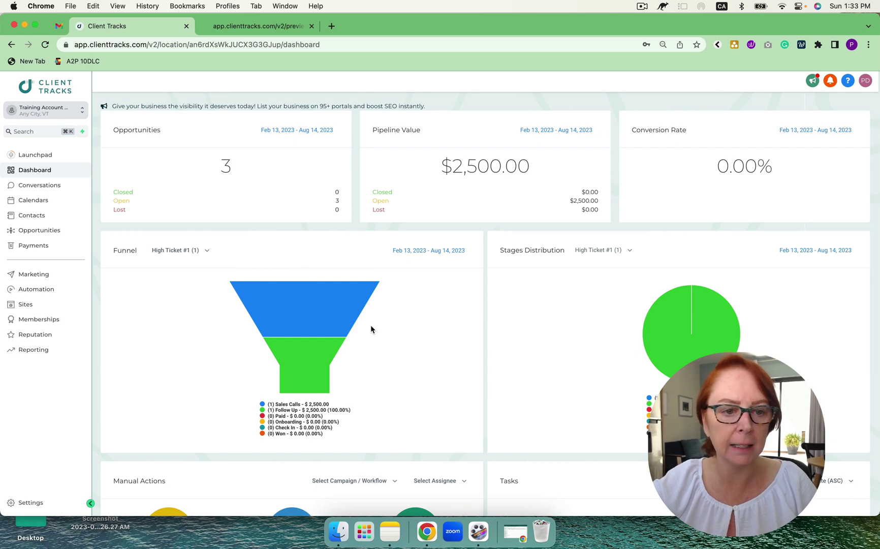
click(42, 220)
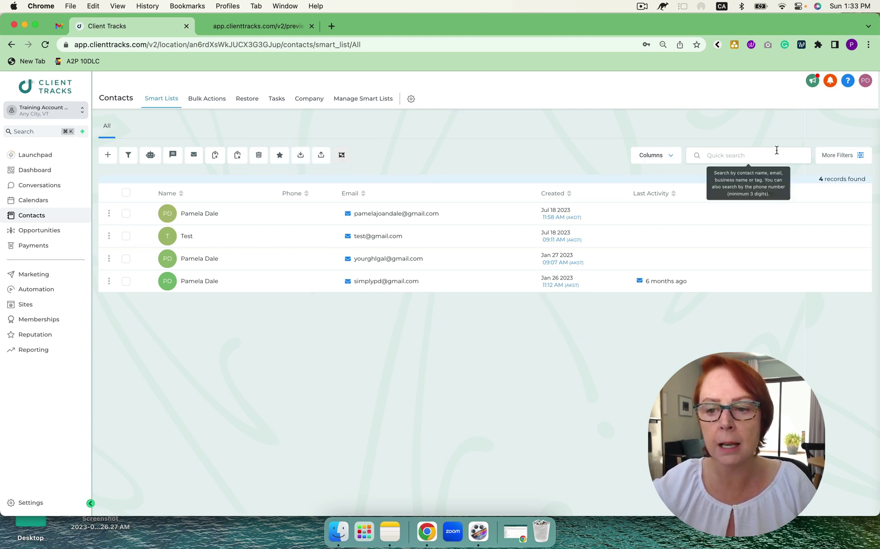
Preview the More Filters panel and Columns choices, then show the first contact's row actions.
click(840, 155)
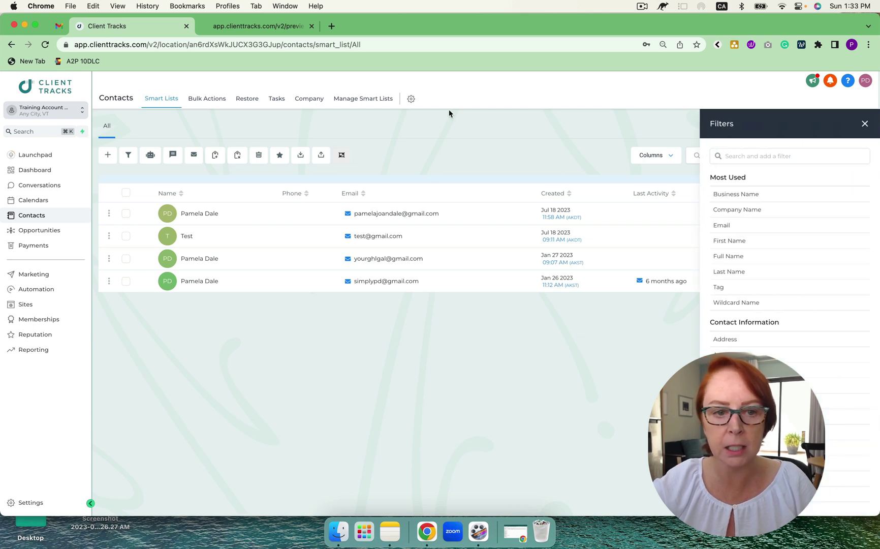
click(866, 125)
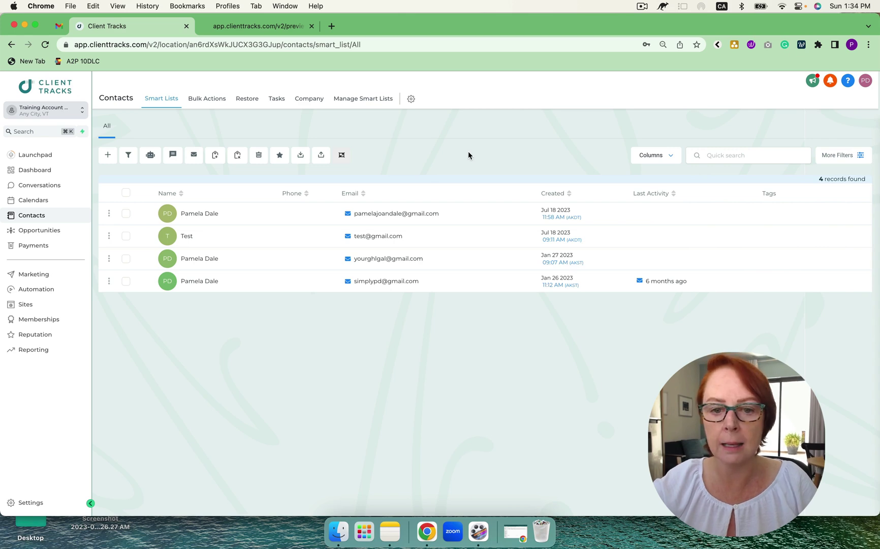
click(670, 158)
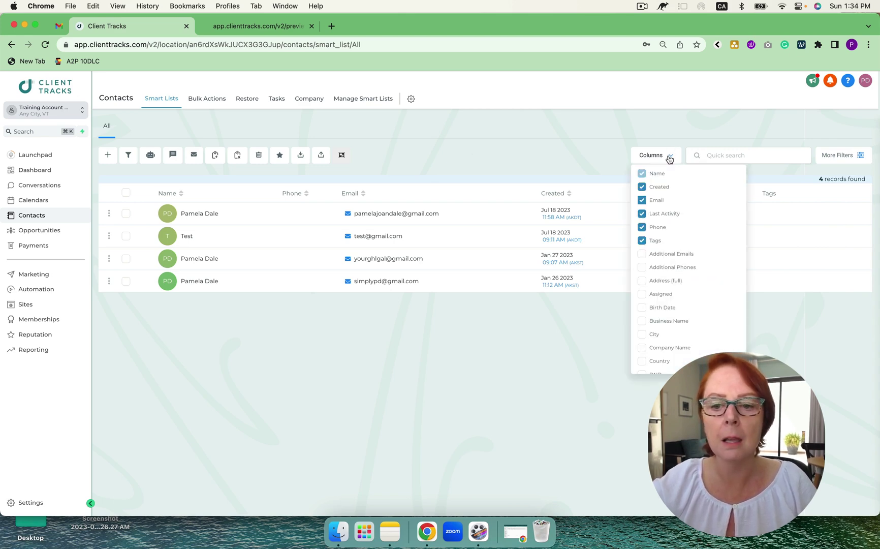
scroll(680, 304, down, 10)
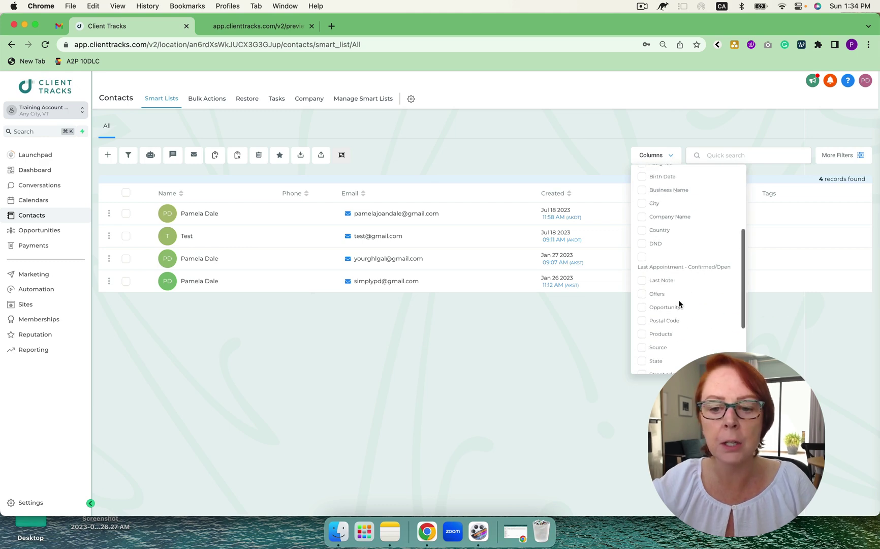
scroll(679, 304, up, 10)
click(561, 161)
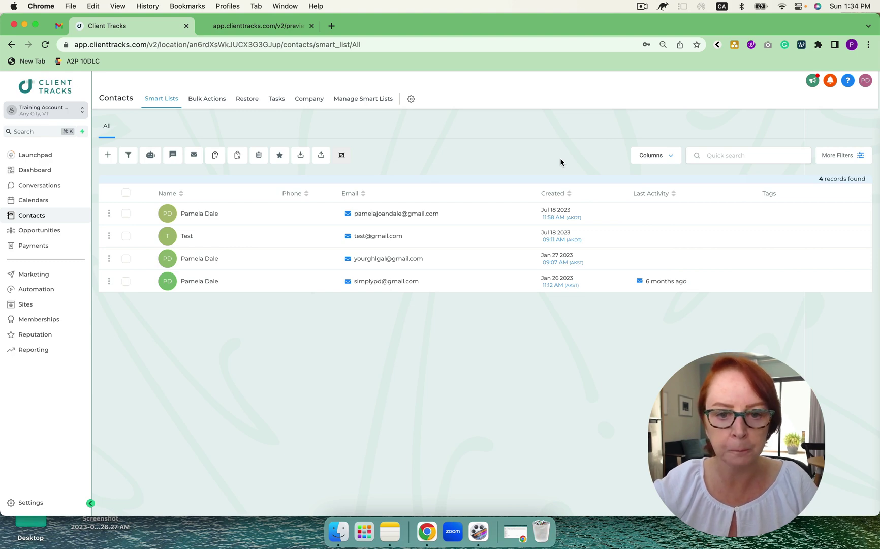
click(109, 214)
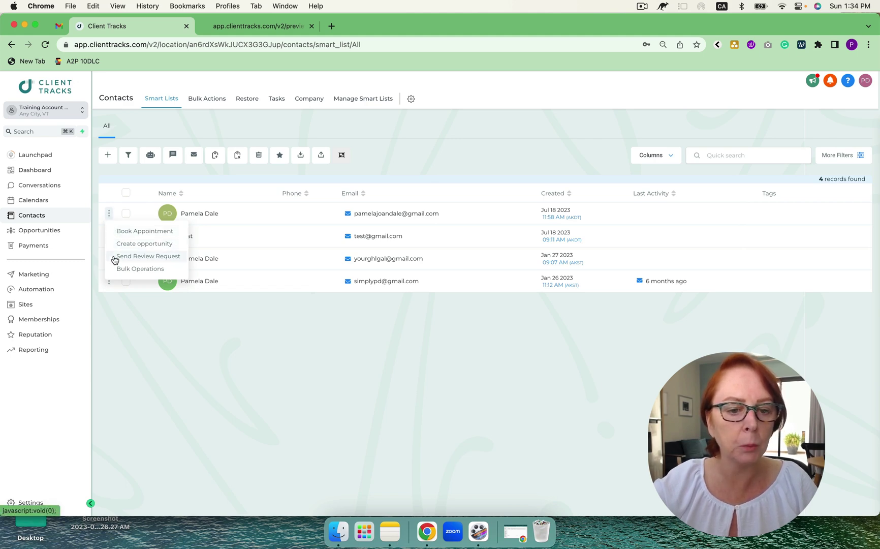
Open the first contact's record and toggle its Contact, General Info and Additional Info sections.
click(206, 213)
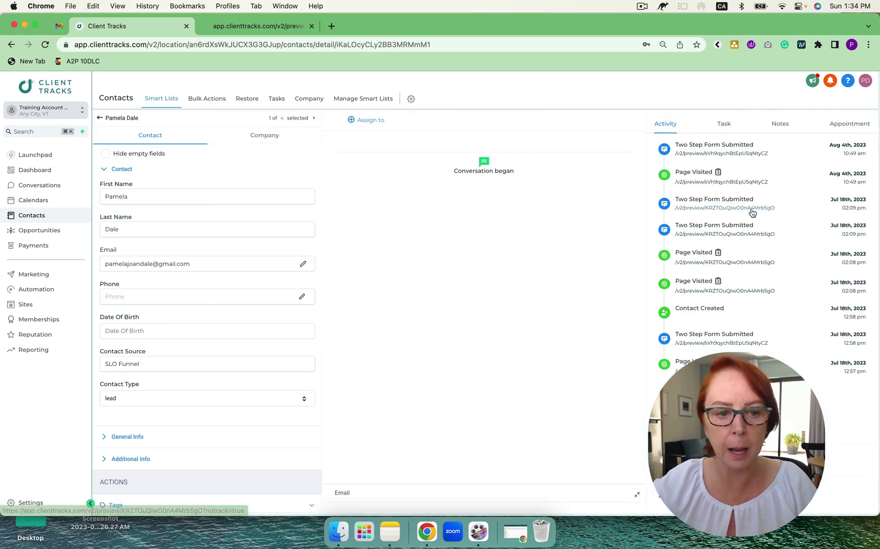
click(103, 170)
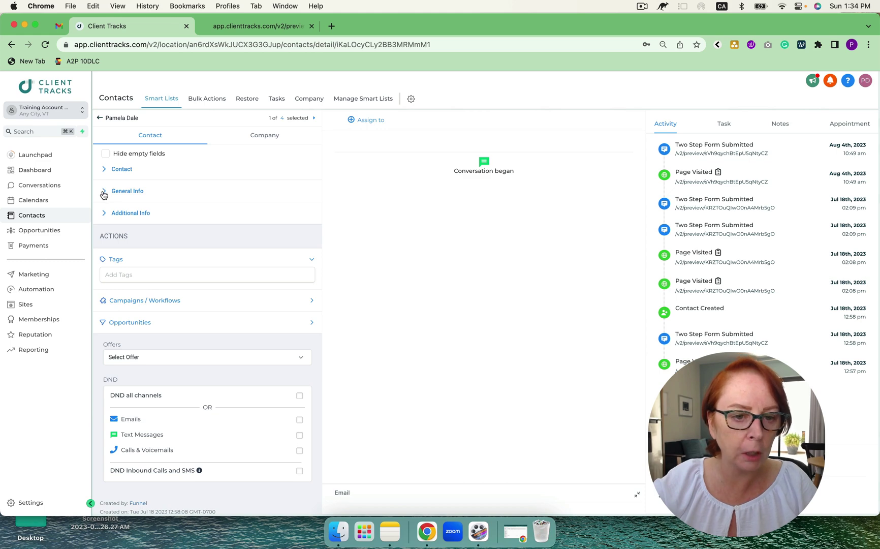
click(103, 193)
click(103, 193)
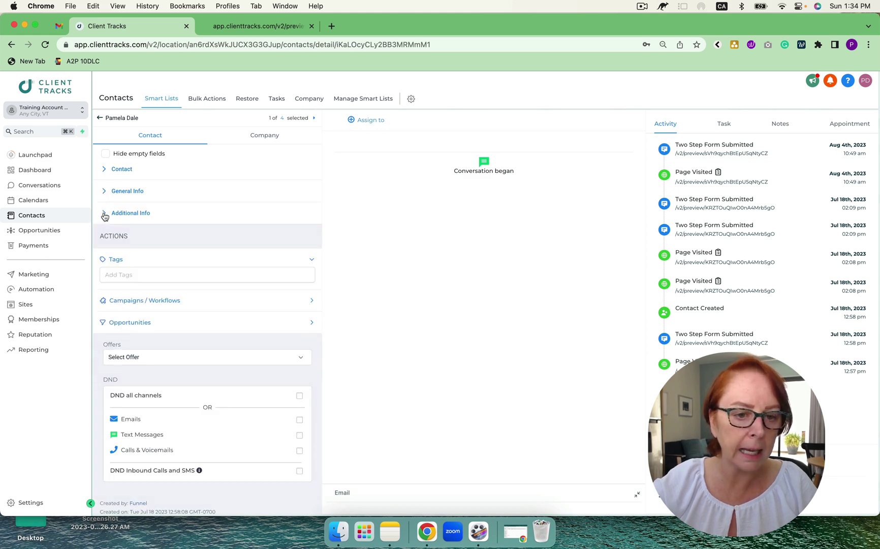
click(104, 214)
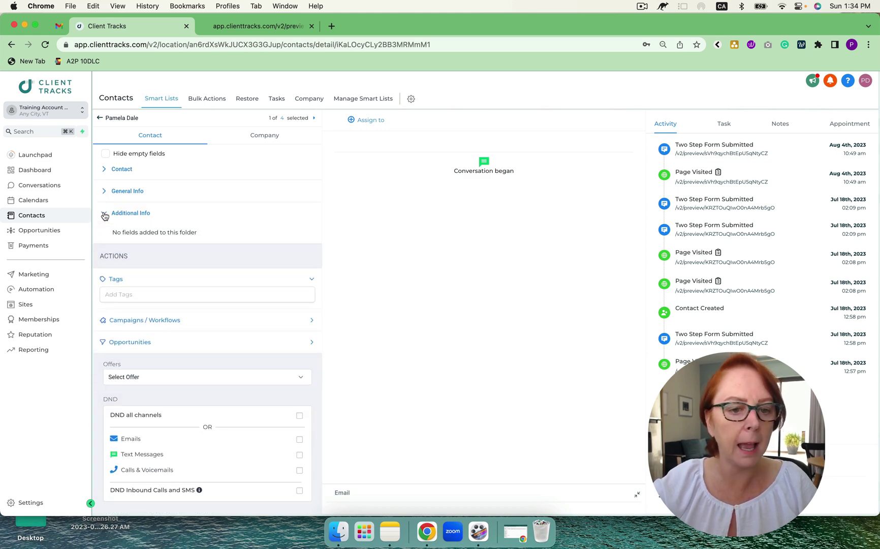
click(104, 214)
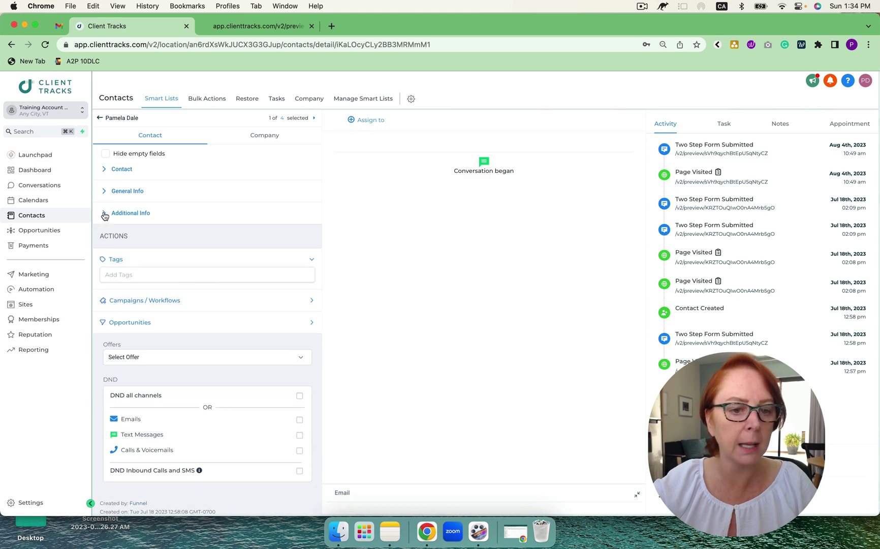
scroll(129, 266, down, 2)
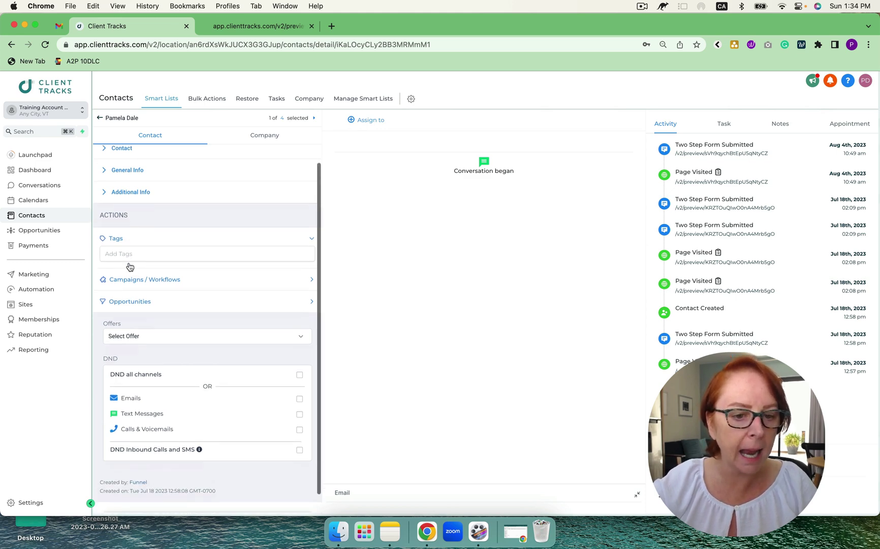
Expand Campaigns / Workflows and Opportunities, and assign Offer #1 to the contact.
click(142, 262)
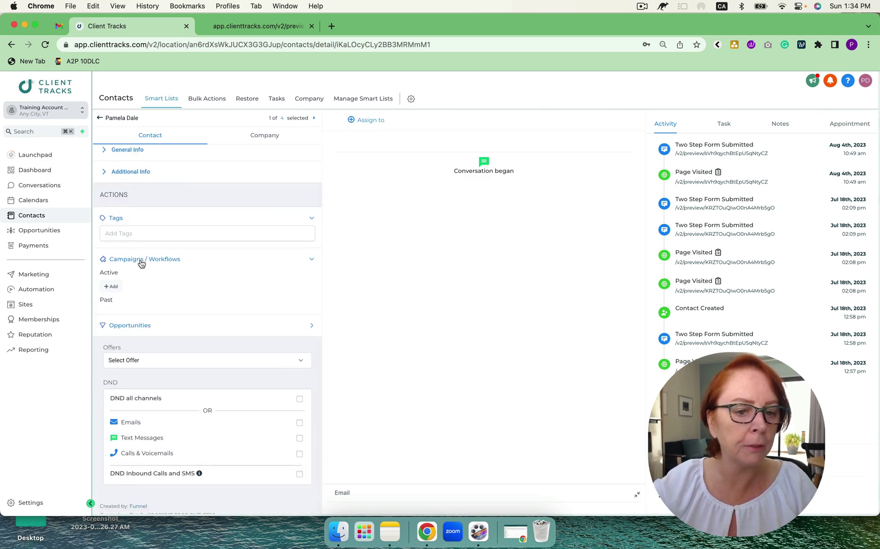
click(139, 327)
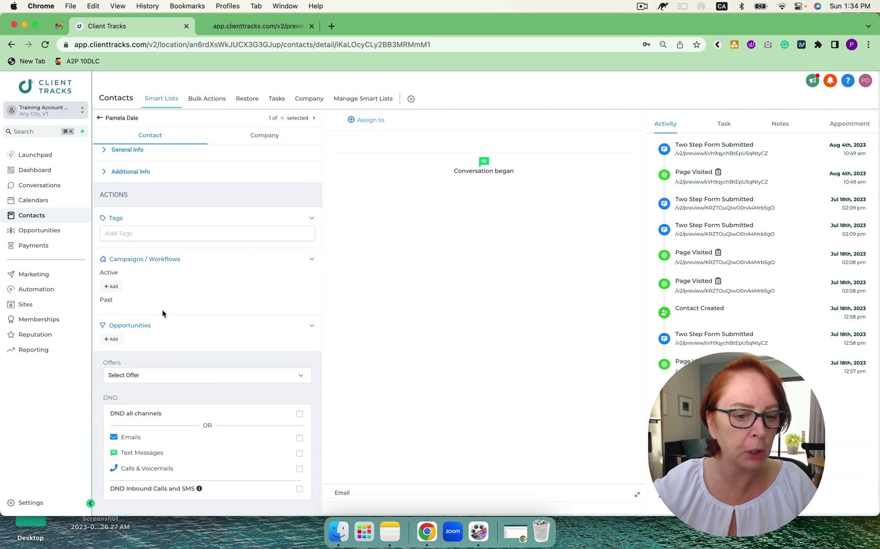
scroll(163, 312, down, 3)
click(140, 318)
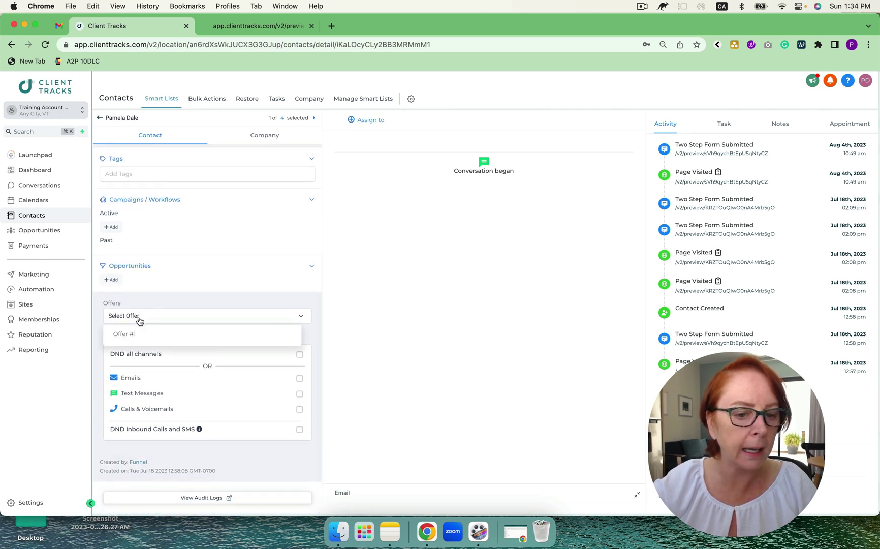
click(147, 337)
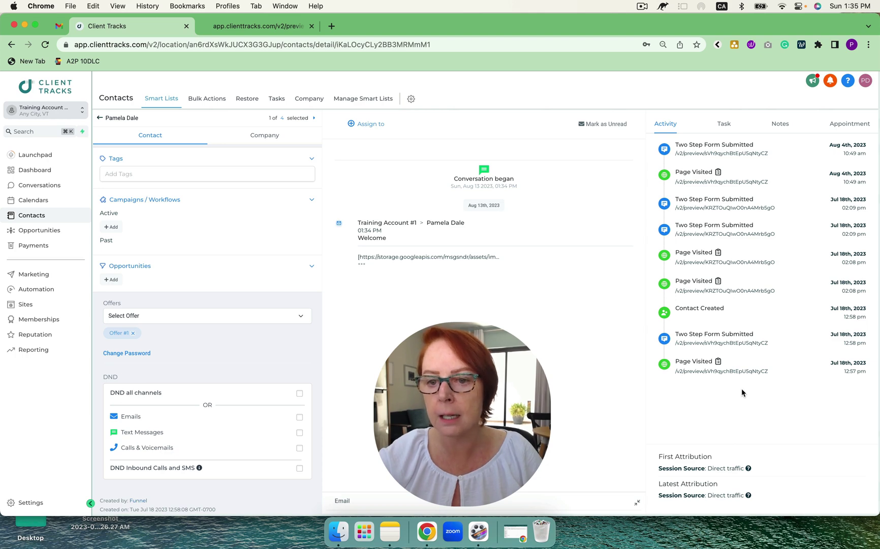
Browse the contact's tasks, notes and appointments, then cancel a new appointment booking.
click(724, 123)
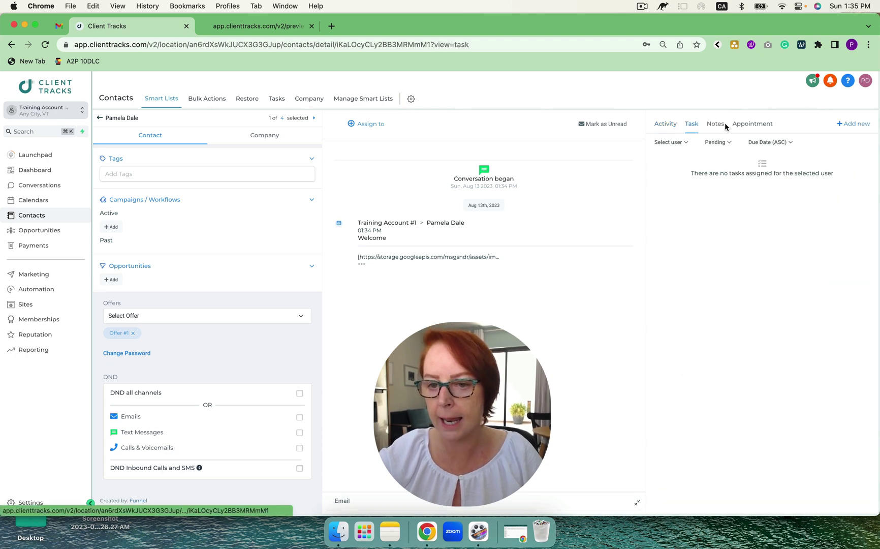
click(716, 124)
click(747, 124)
click(852, 124)
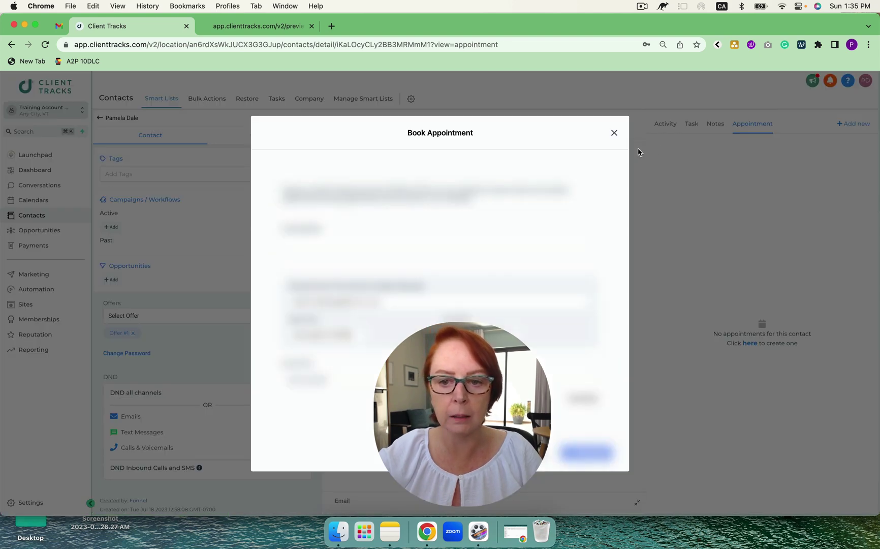
click(613, 135)
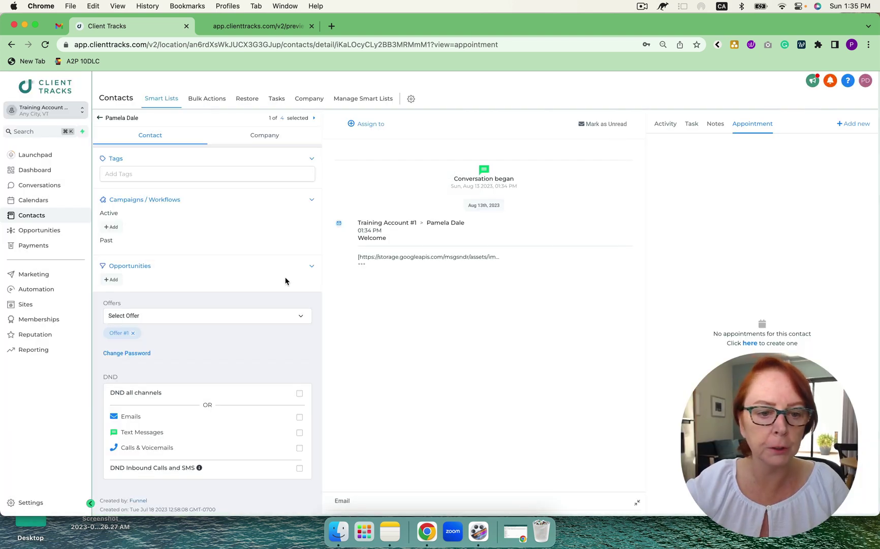
Start a new opportunity, view Add/Manage Fields, go back, and open account Settings.
click(111, 331)
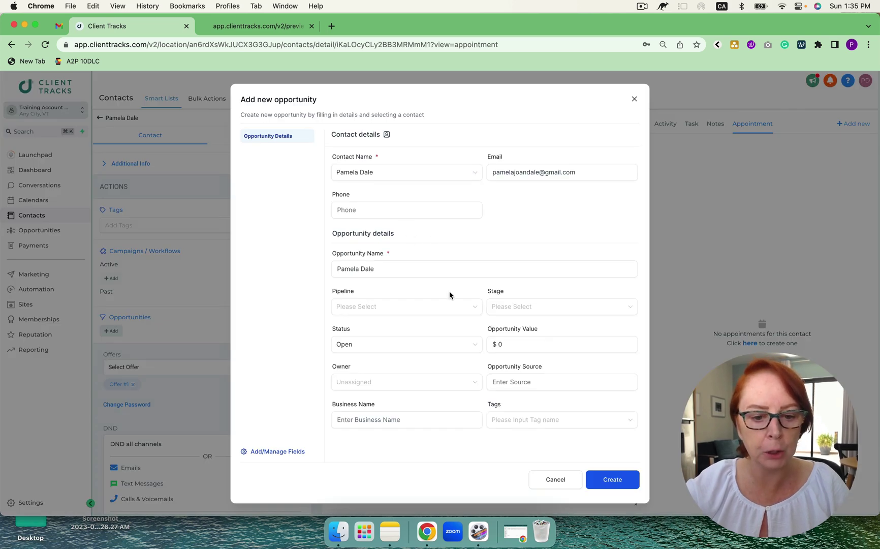
click(297, 452)
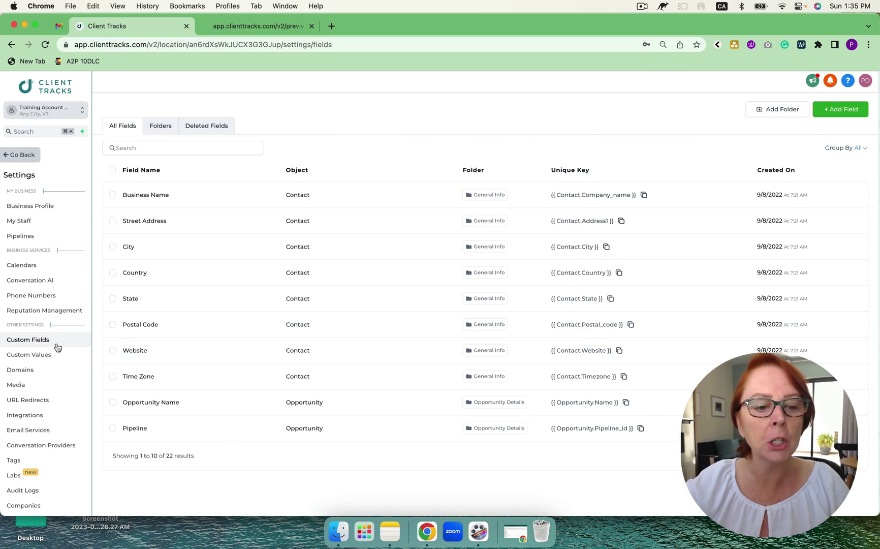
click(13, 154)
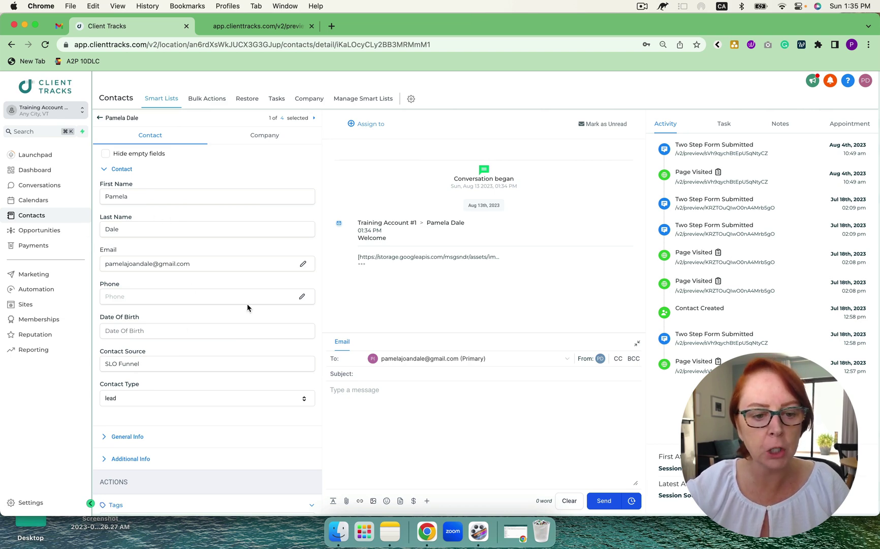
scroll(250, 360, down, 3)
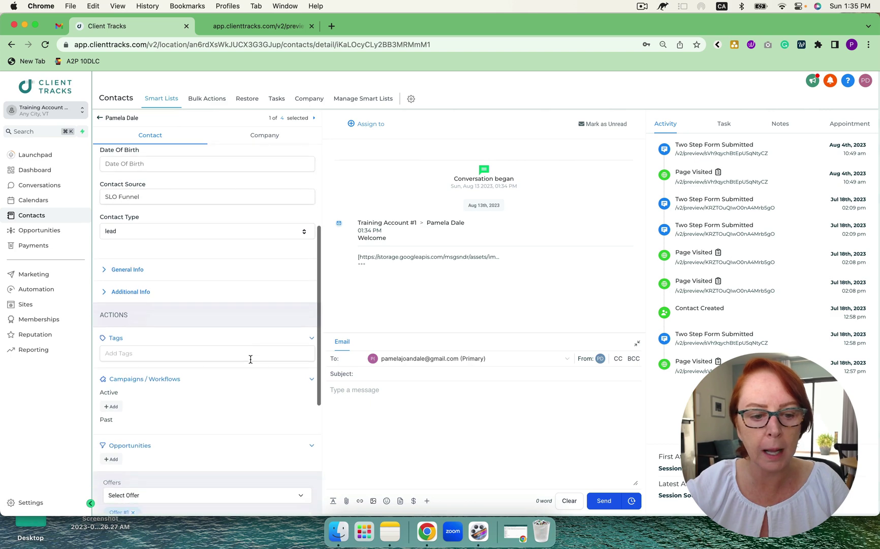
click(28, 502)
Scroll through the Labs beta features list, then go back to the contact.
click(14, 475)
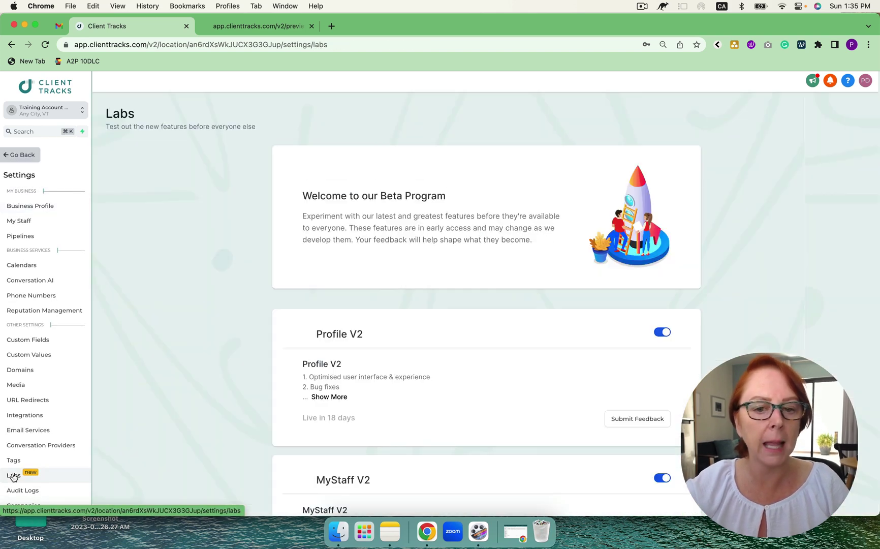
scroll(522, 313, down, 12)
scroll(522, 314, down, 15)
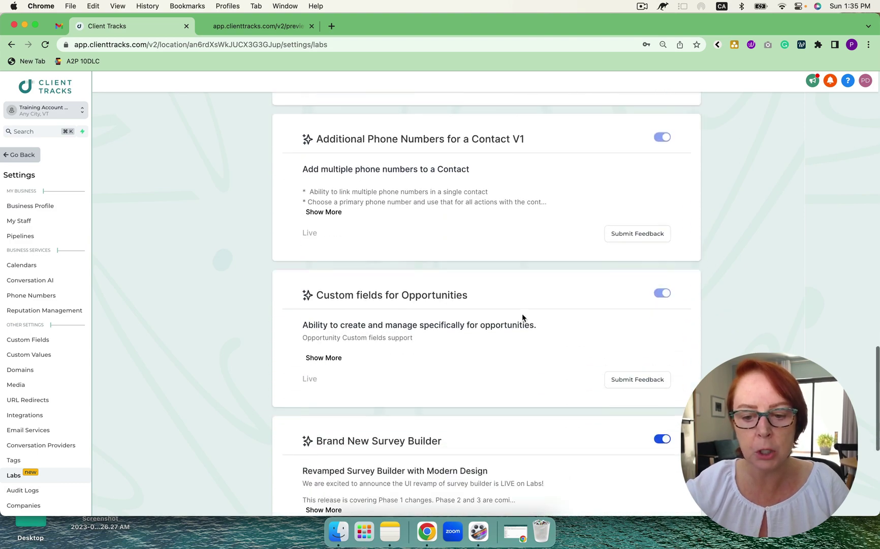
scroll(522, 313, up, 20)
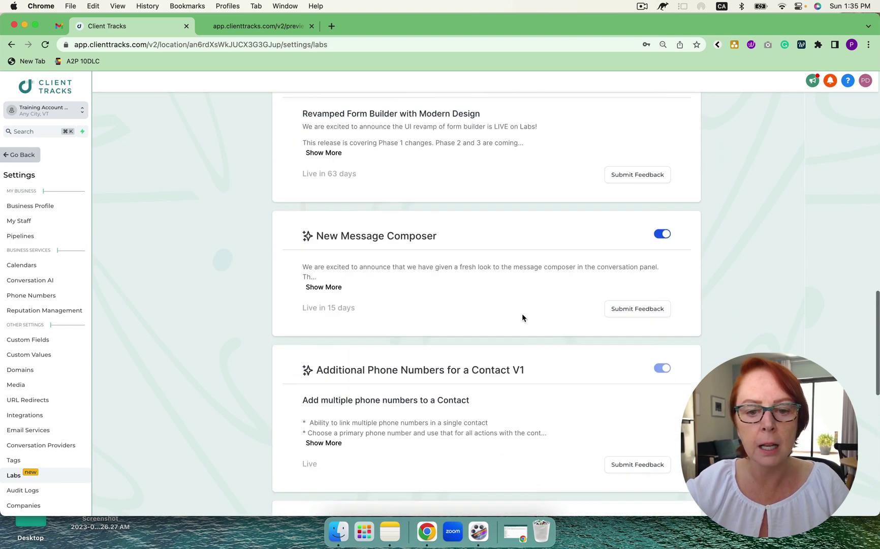
click(32, 158)
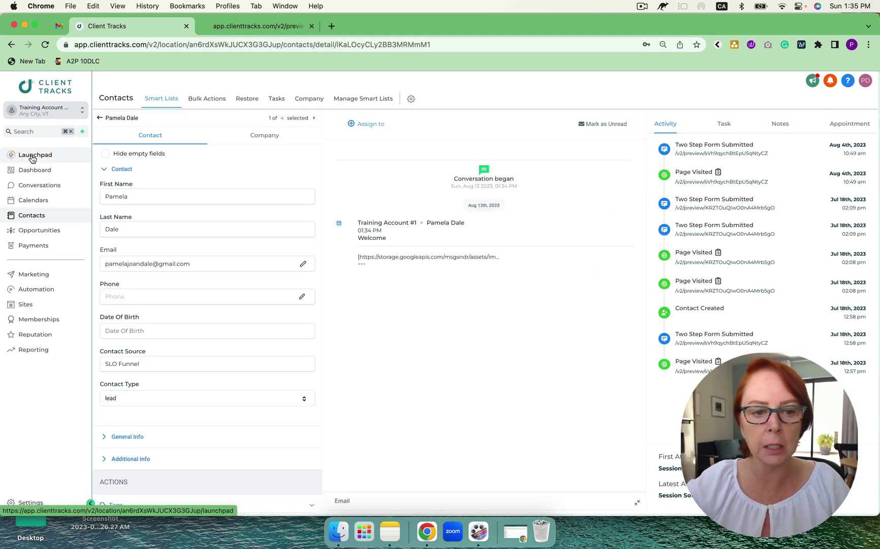
Reopen Settings > Labs, scan the list again, and return to the contact's detail page.
click(32, 501)
click(15, 473)
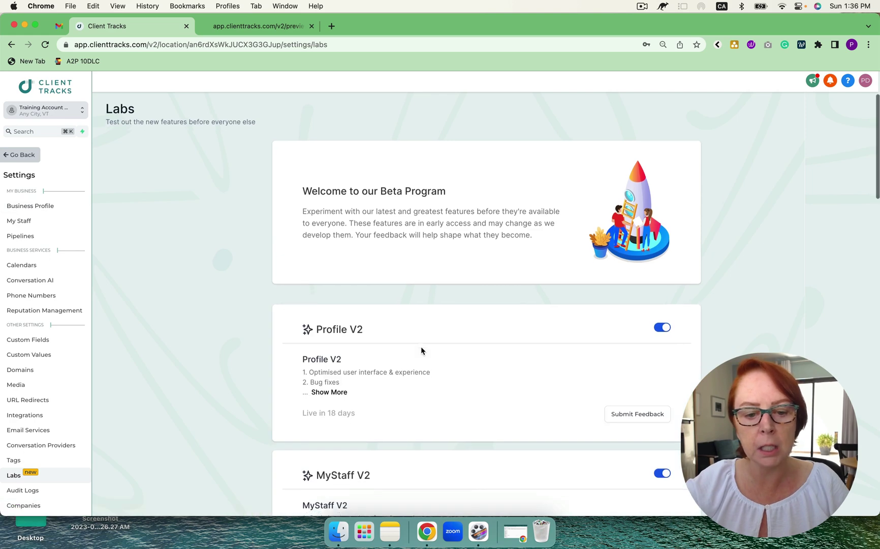
scroll(317, 327, down, 2)
mouse_move(350, 327)
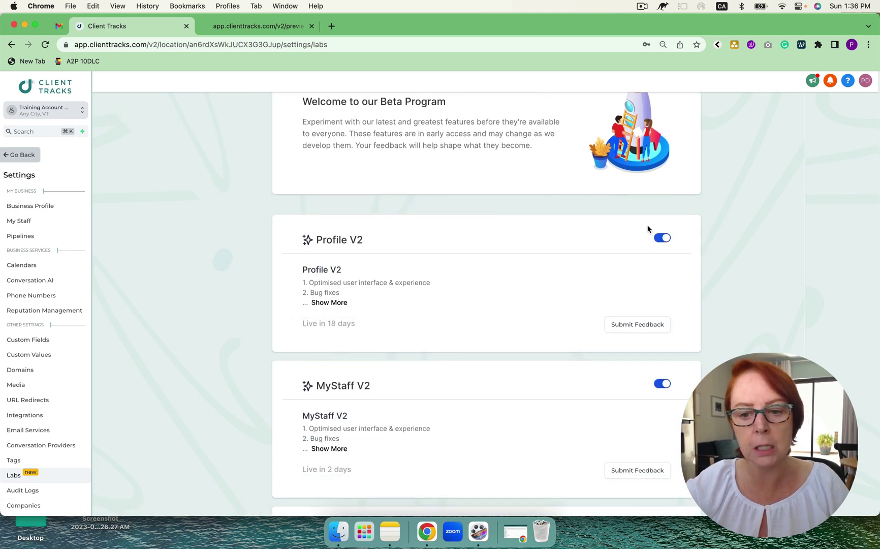
click(29, 155)
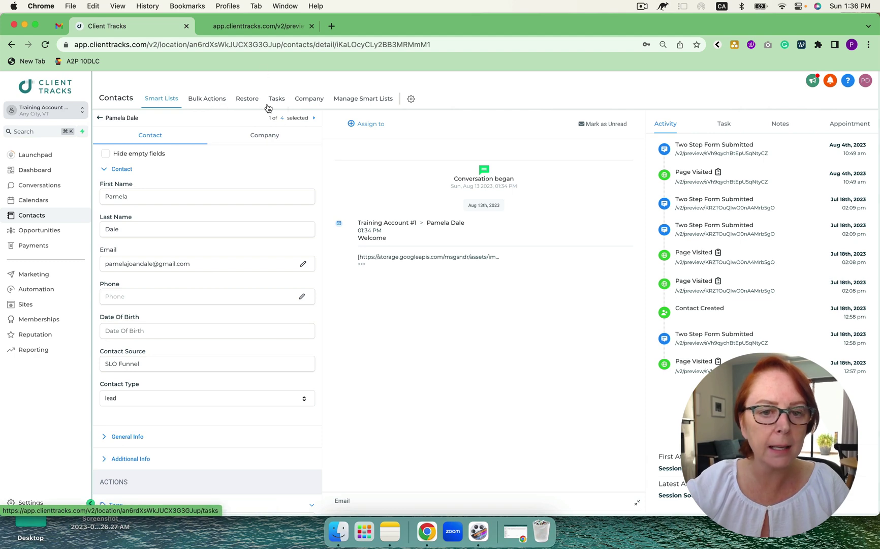
View the Company list, then open the Manage Smart Lists page.
click(306, 101)
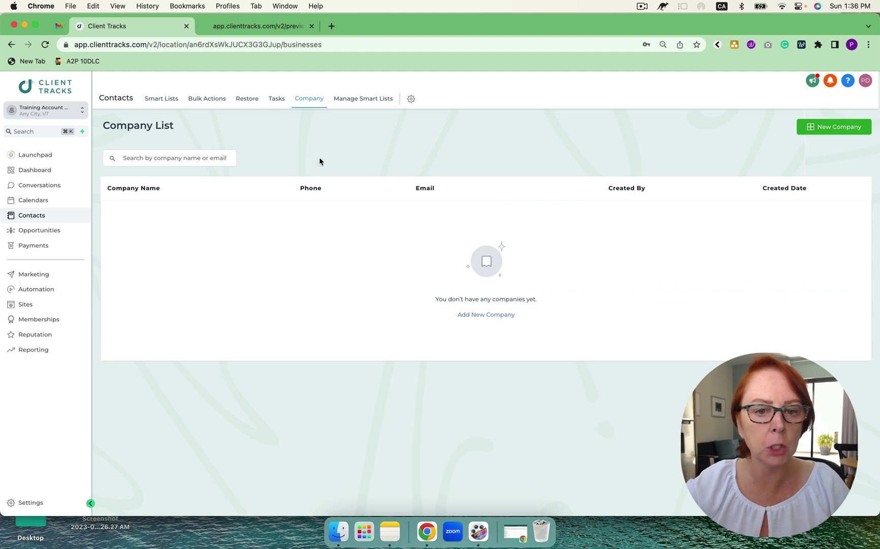
click(383, 99)
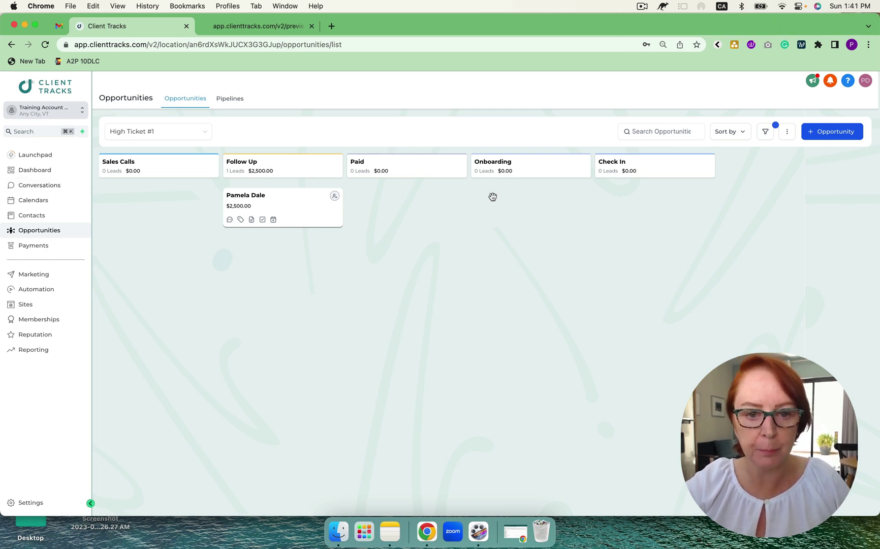
Drag the $2,500.00 opportunity card from Follow Up into Paid, then open Automation.
drag(302, 200, 393, 192)
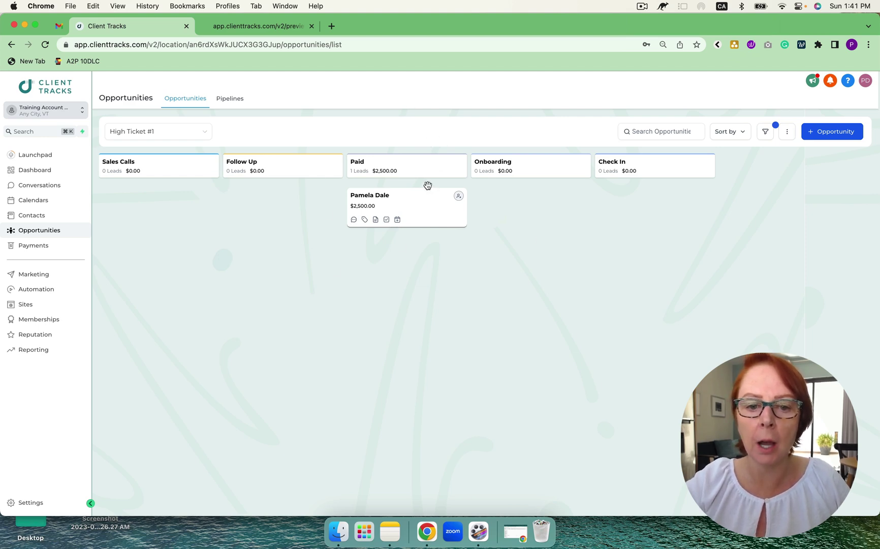
mouse_move(418, 201)
mouse_down()
mouse_move(510, 198)
mouse_move(434, 196)
mouse_up()
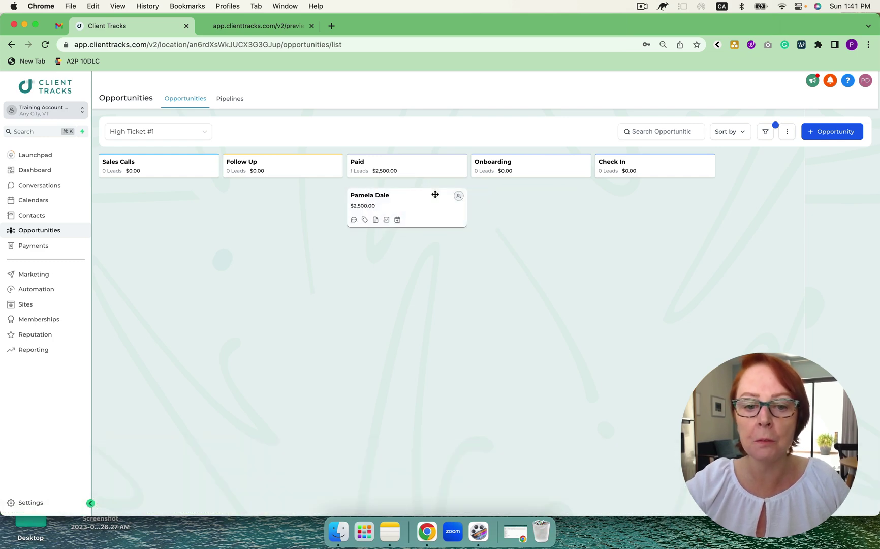
click(48, 291)
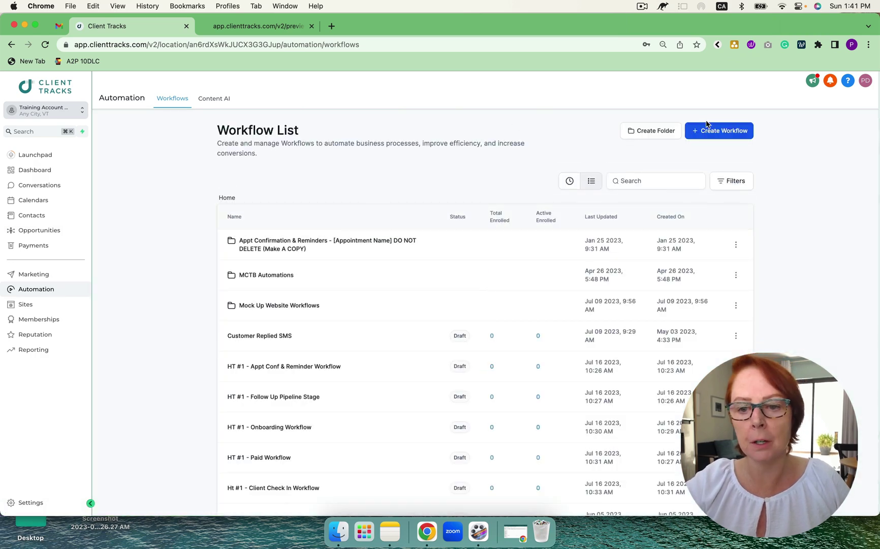
Create a new workflow using the Start from scratch option.
click(709, 131)
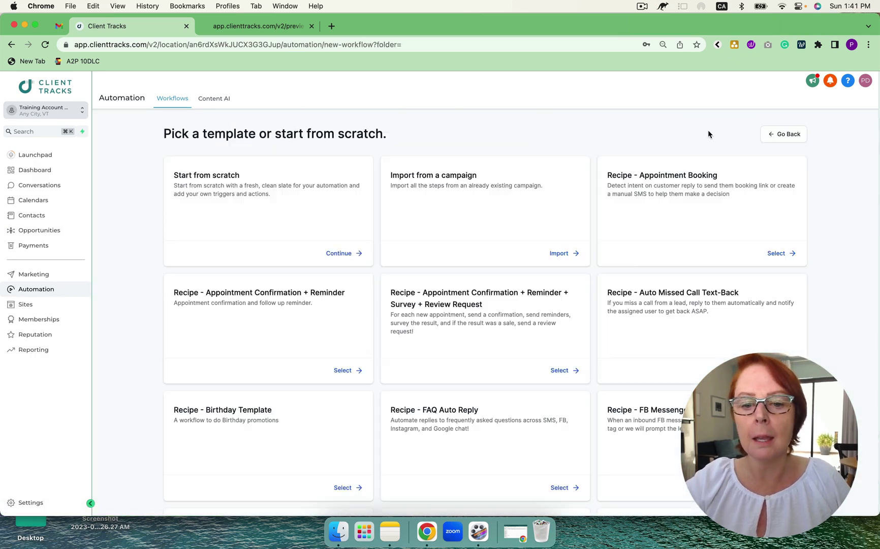
click(346, 257)
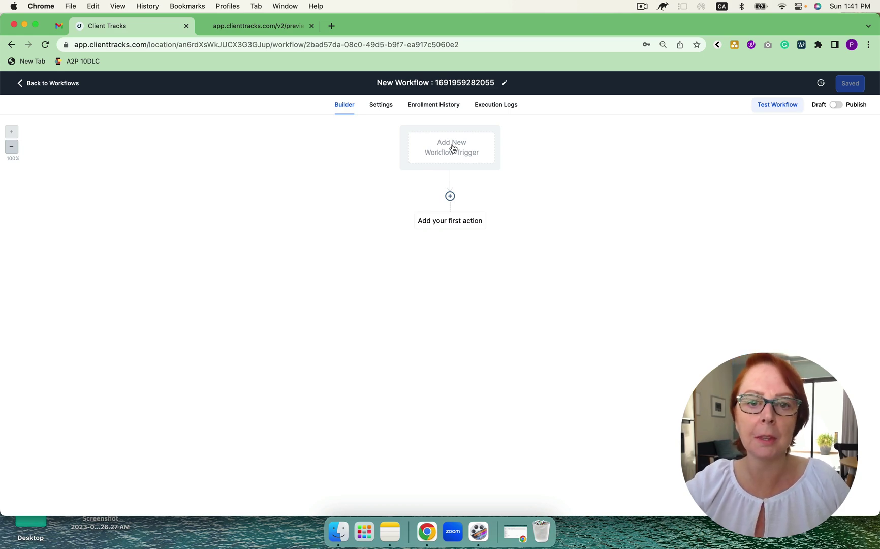
Add a Pipeline Stage Changed trigger filtered to the High Ticket #1 pipeline.
click(453, 149)
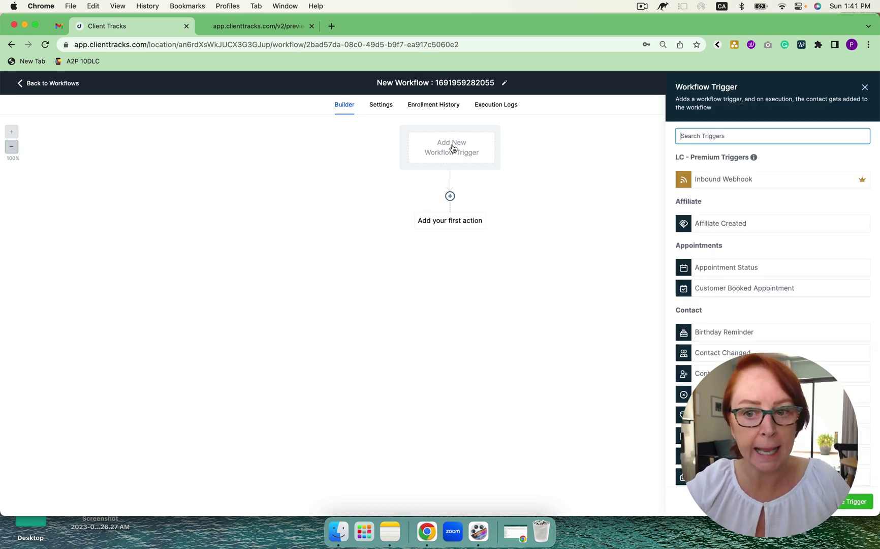
click(709, 137)
text(pipe)
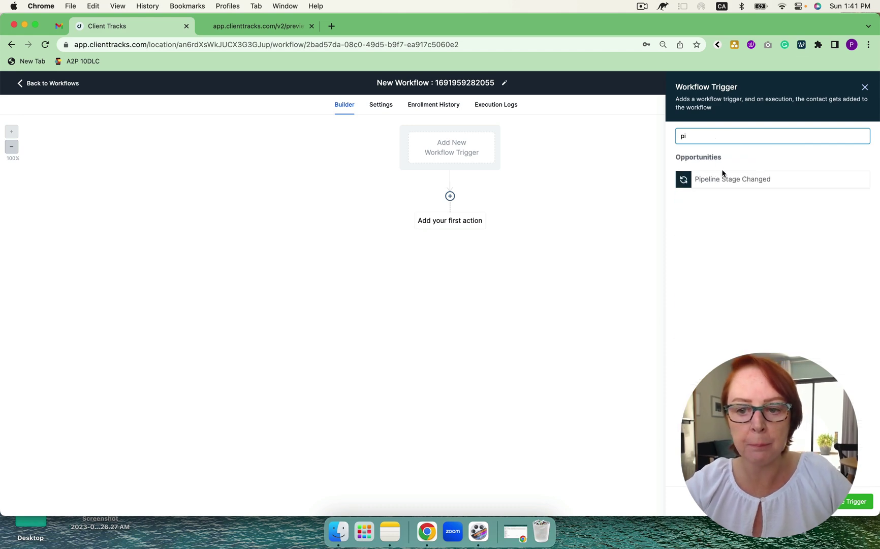
click(724, 178)
click(543, 218)
click(542, 226)
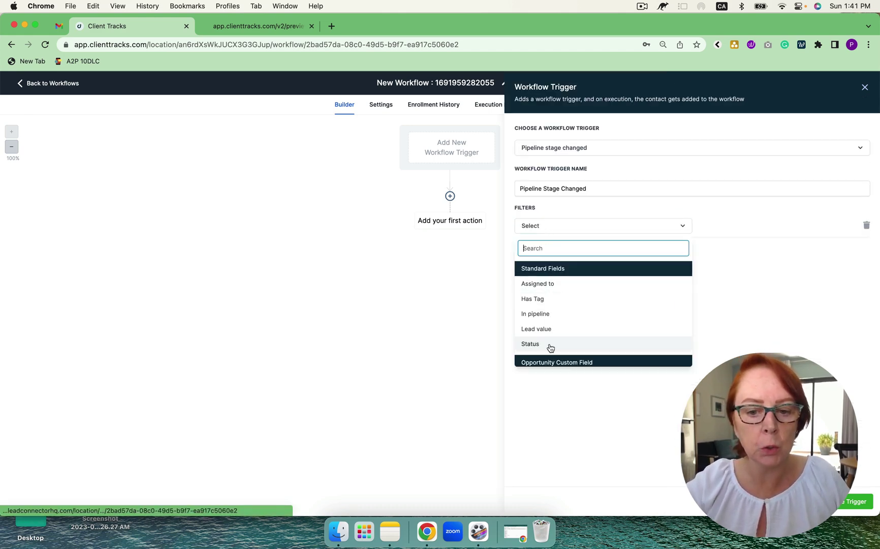
click(548, 314)
click(729, 231)
Add a Status filter with an Is comparison, then cancel the trigger setup.
click(733, 261)
click(551, 252)
click(552, 253)
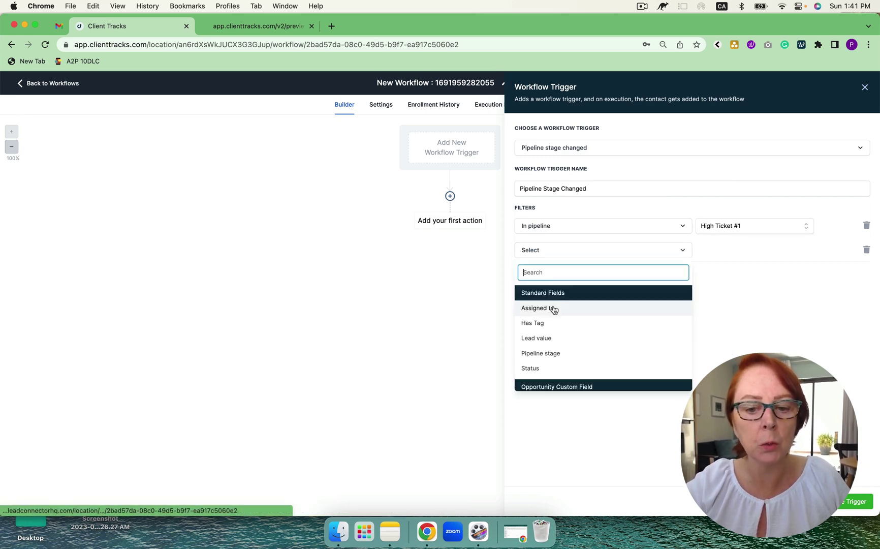
click(553, 369)
click(722, 250)
click(719, 269)
click(764, 250)
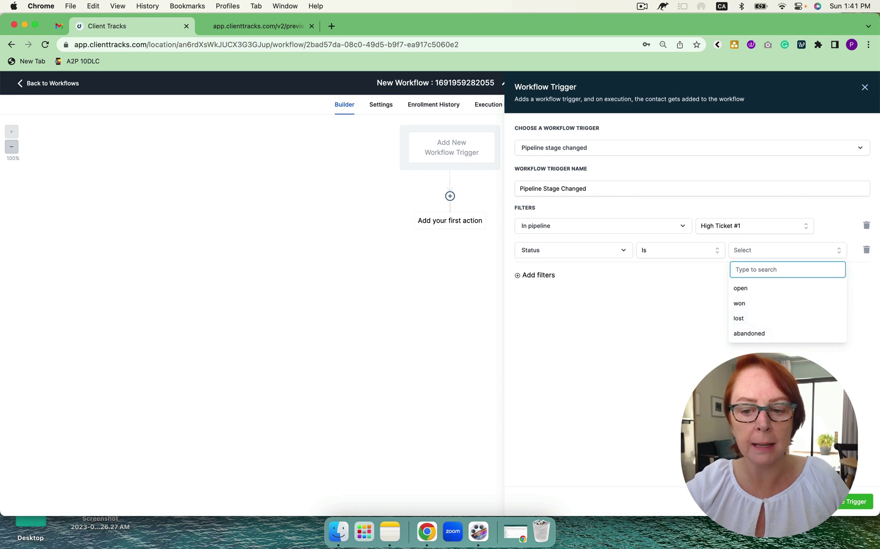
click(517, 241)
click(804, 502)
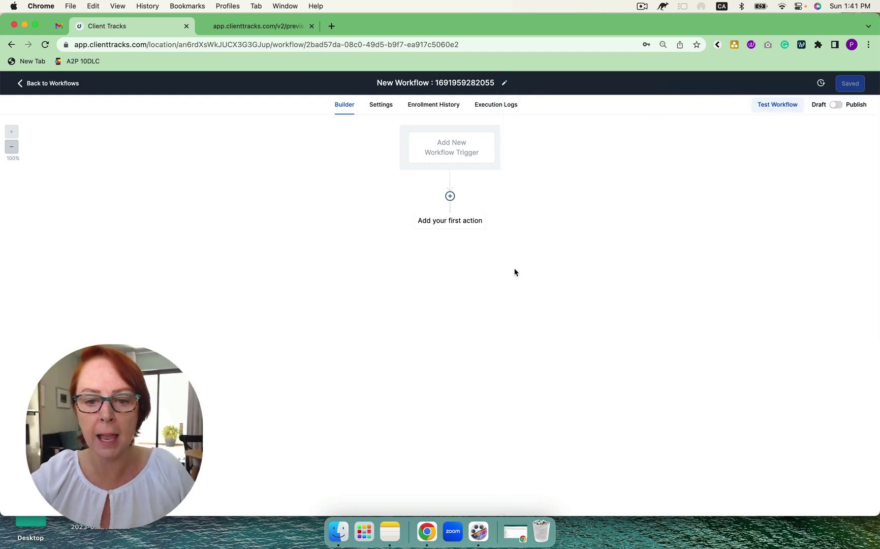
Browse the available workflow actions, then return to the Workflow List.
click(449, 196)
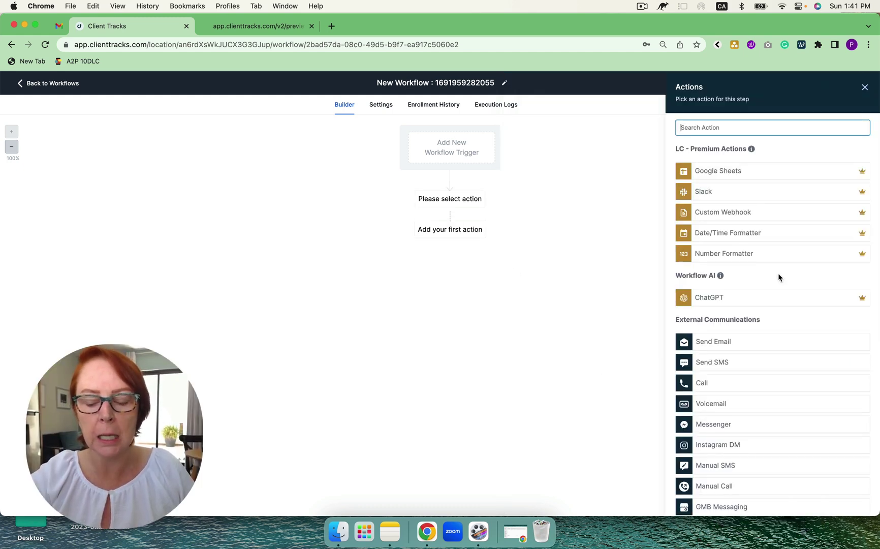
scroll(778, 277, down, 10)
scroll(778, 277, down, 10)
scroll(777, 274, down, 5)
scroll(778, 273, up, 10)
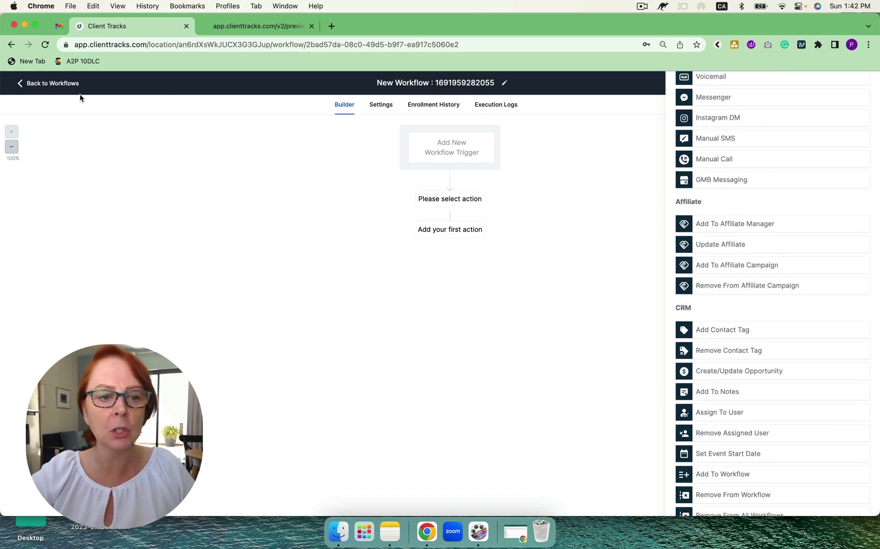
click(62, 85)
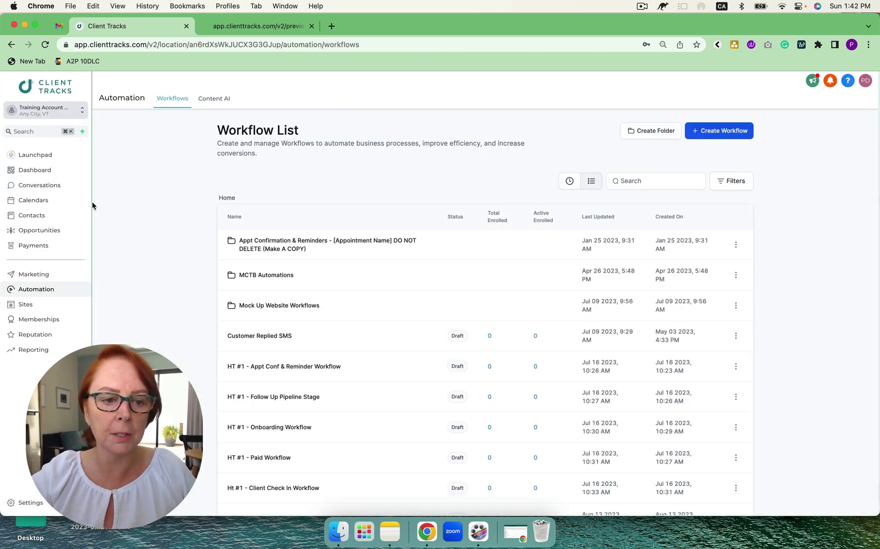
Open the first contact's record from Contacts, back out to the list, and reopen it.
click(44, 215)
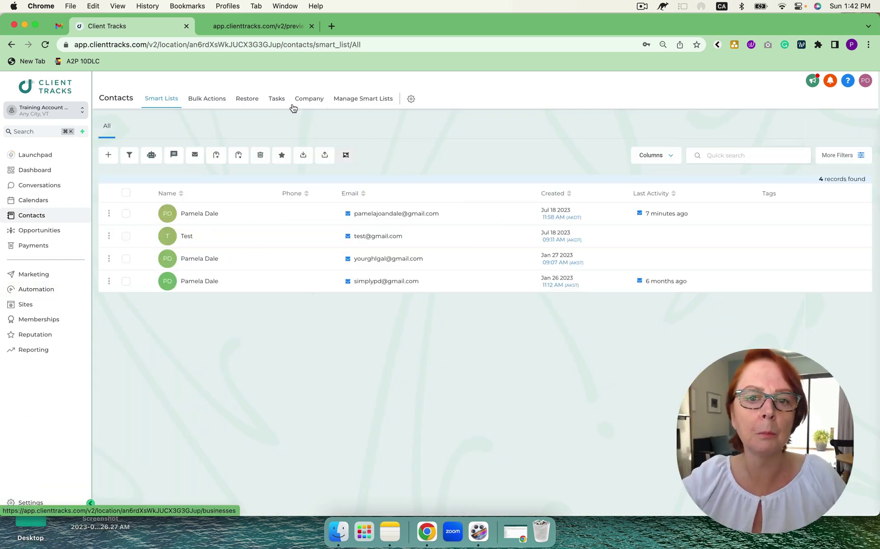
click(209, 215)
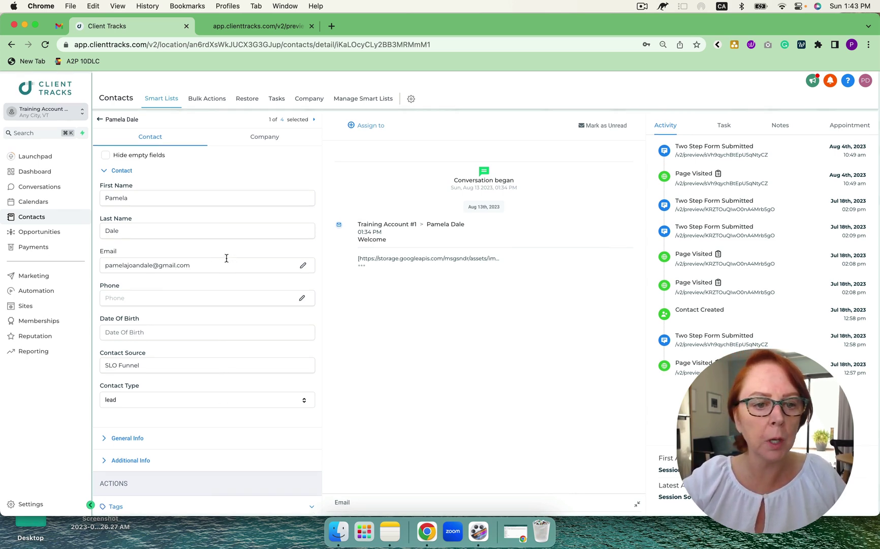
click(100, 118)
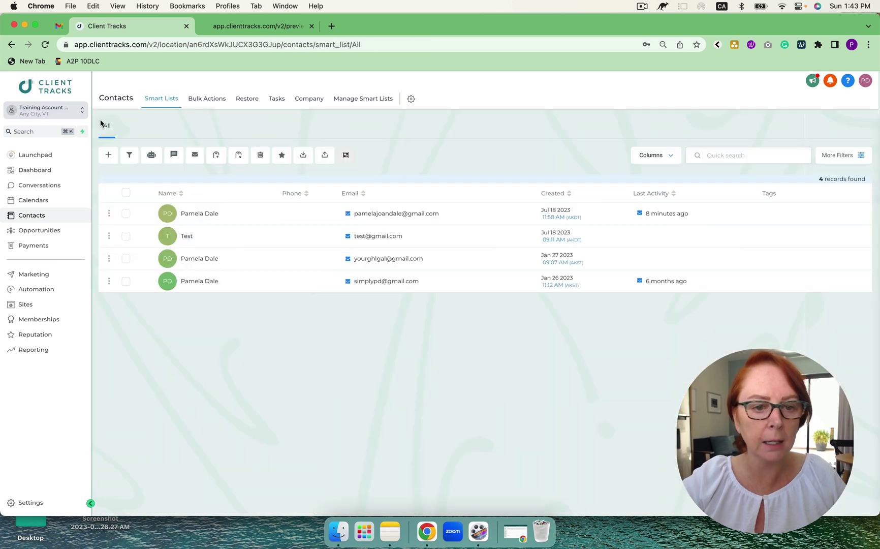
click(193, 215)
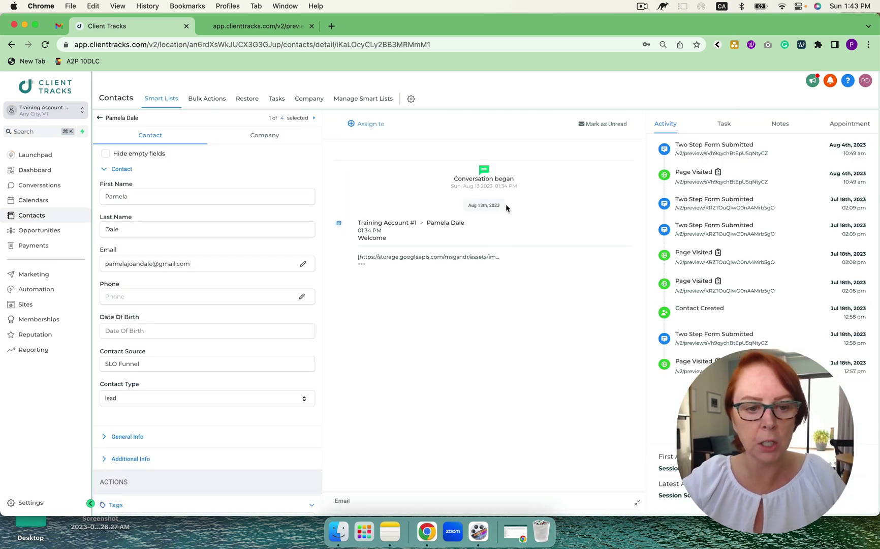
View the Recents conversations with the latest Welcome email thread open, dismissing Quick Filters unapplied.
click(51, 188)
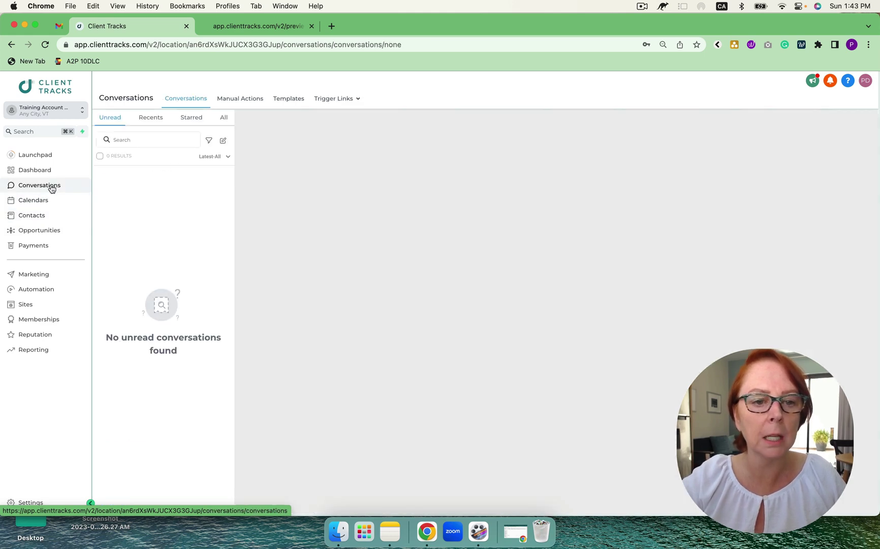
click(151, 117)
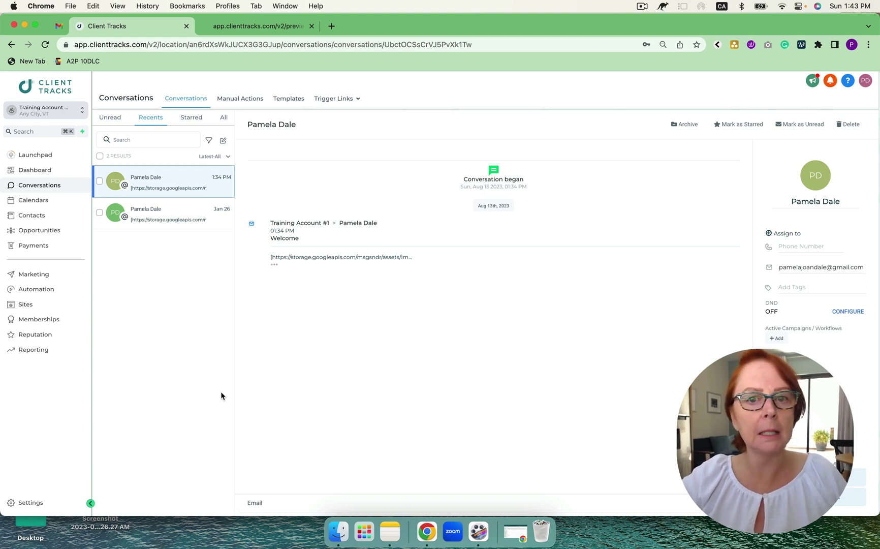
click(208, 142)
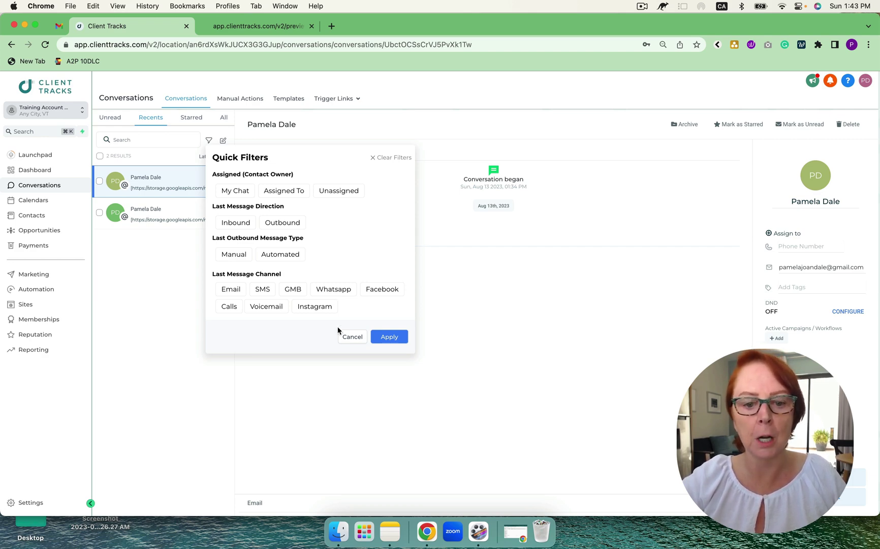
click(352, 337)
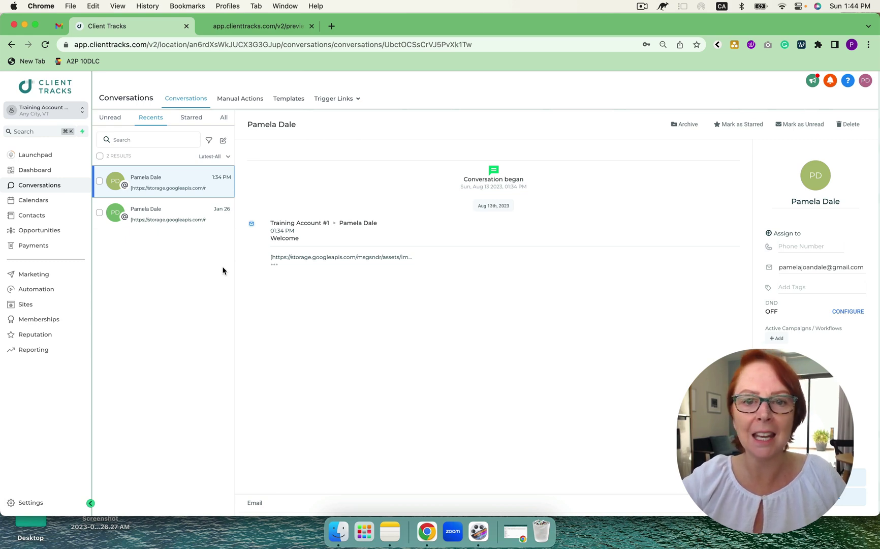
Review the built forms list and then the form submissions under Sites.
click(26, 305)
mouse_move(389, 98)
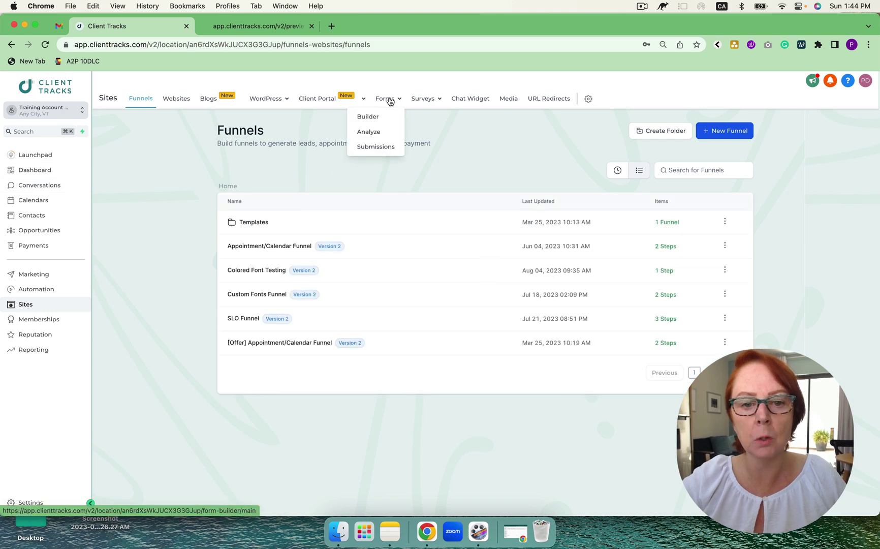
click(374, 117)
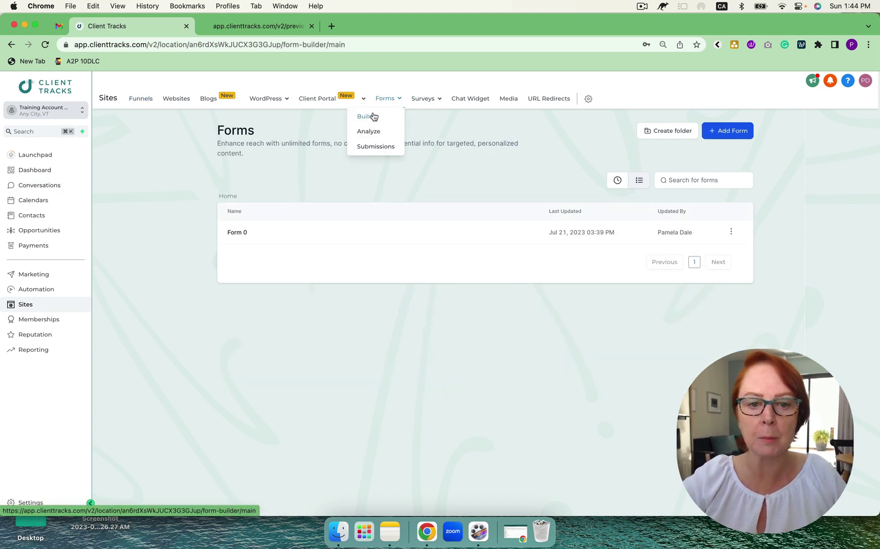
click(382, 147)
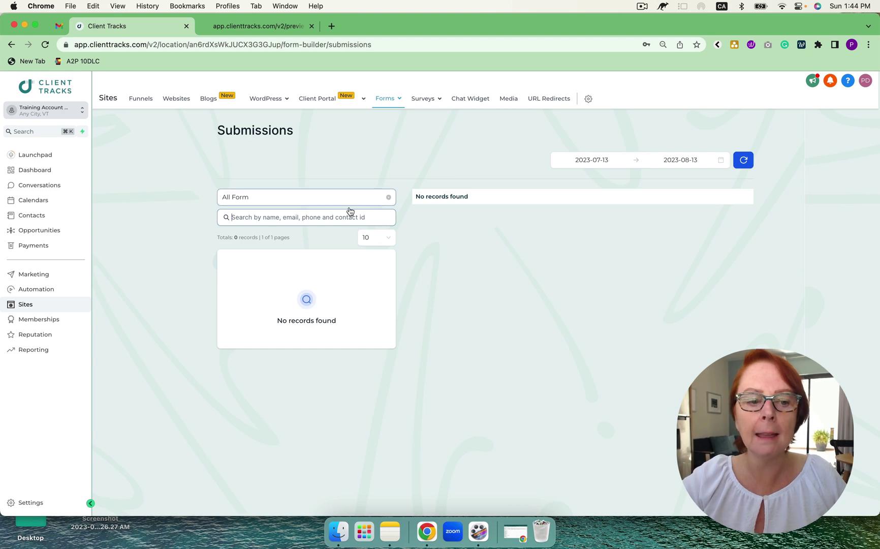
Open the first contact's record and expand its General Info and Additional Info sections.
click(42, 216)
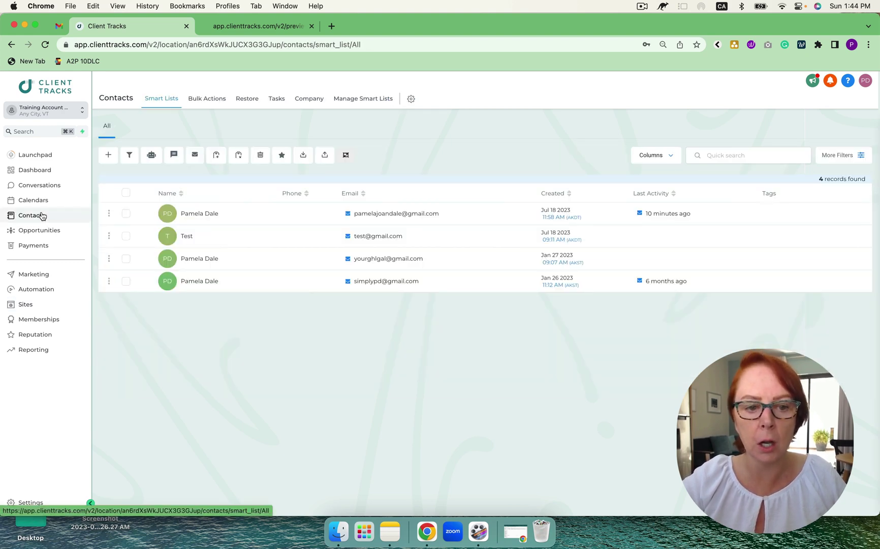
click(195, 217)
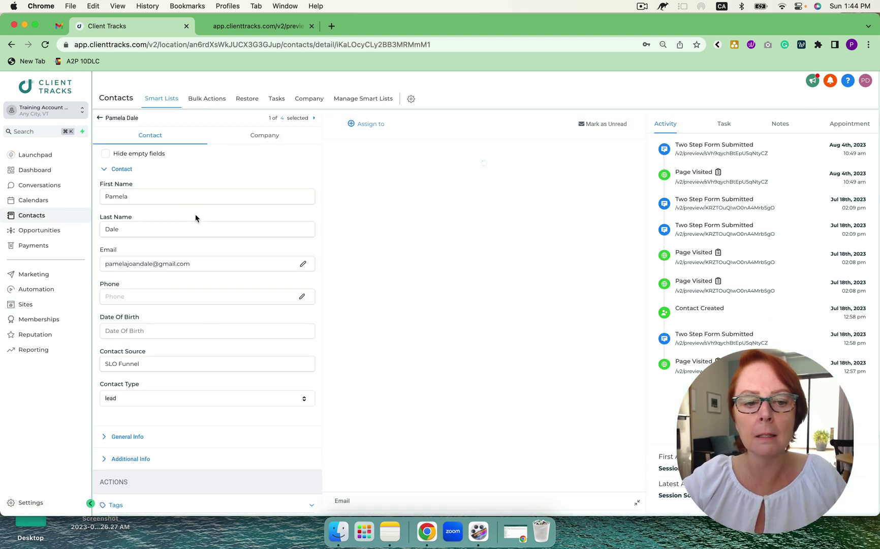
scroll(145, 290, down, 1)
scroll(145, 290, down, 5)
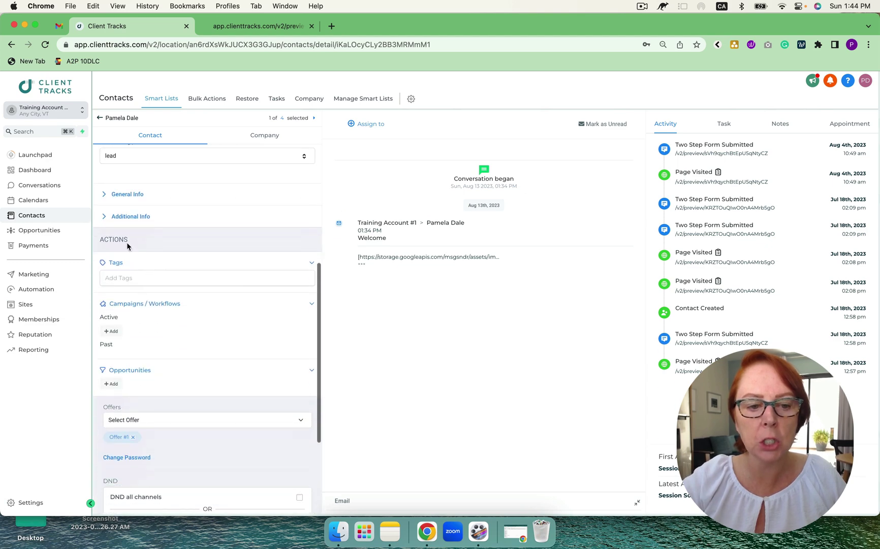
click(107, 199)
scroll(142, 252, down, 6)
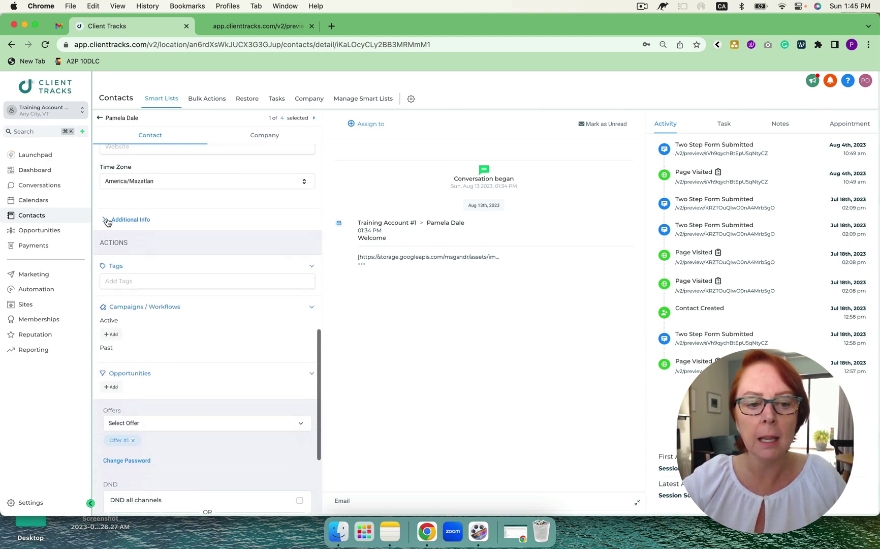
click(107, 220)
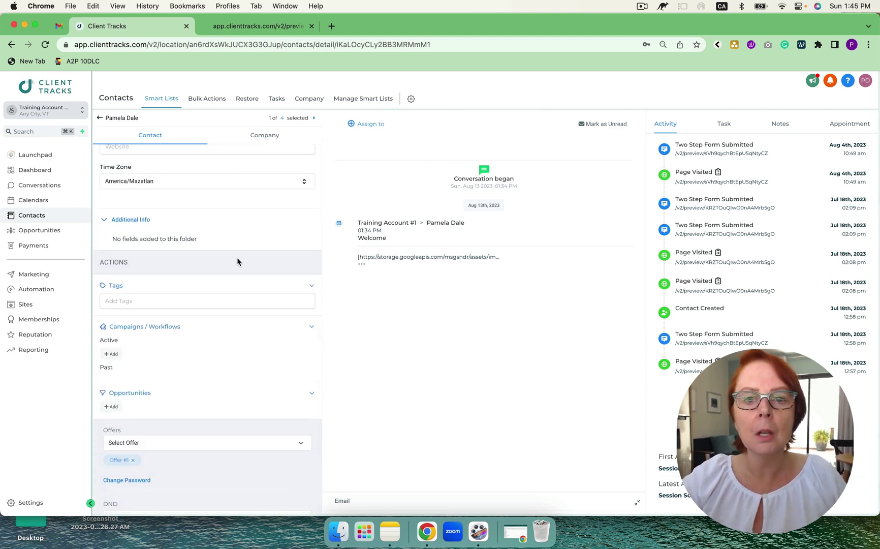